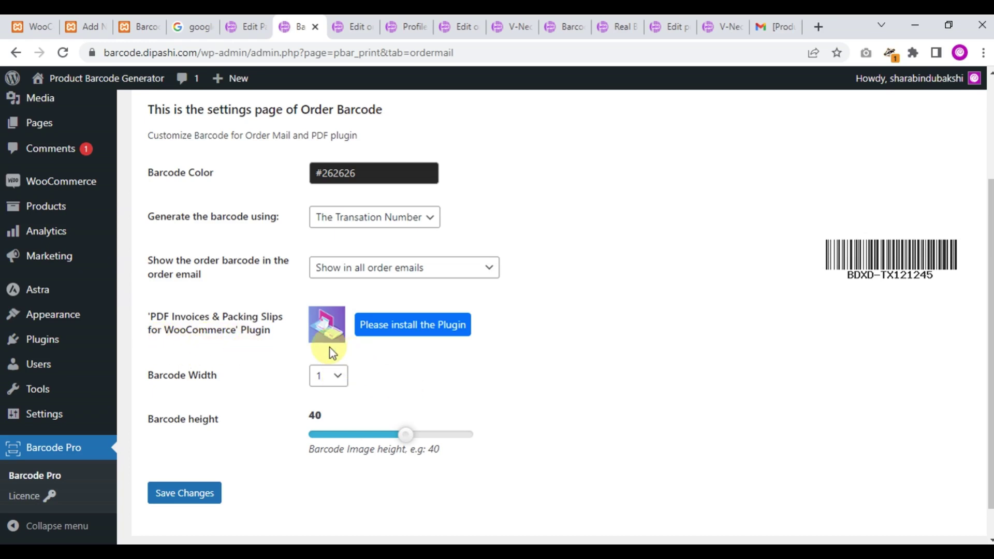
# Open the PDF invoices plugin page in a new tab and look through it.
pyautogui.rightClick(424, 327)
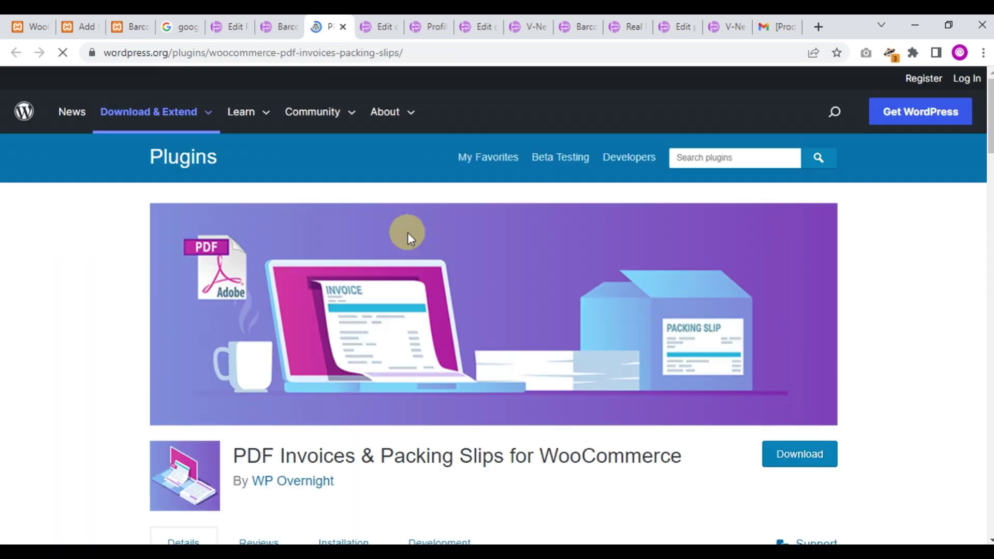
pyautogui.scroll(-1, 373, 310)
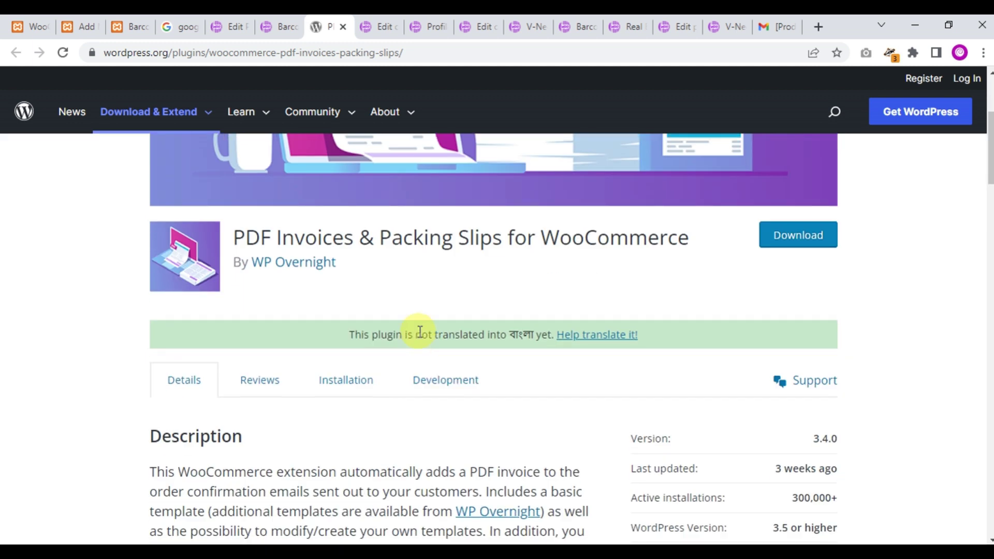
pyautogui.scroll(1, 412, 287)
pyautogui.scroll(-4, 430, 291)
pyautogui.scroll(4, 429, 285)
pyautogui.scroll(2, 427, 285)
pyautogui.scroll(-4, 568, 293)
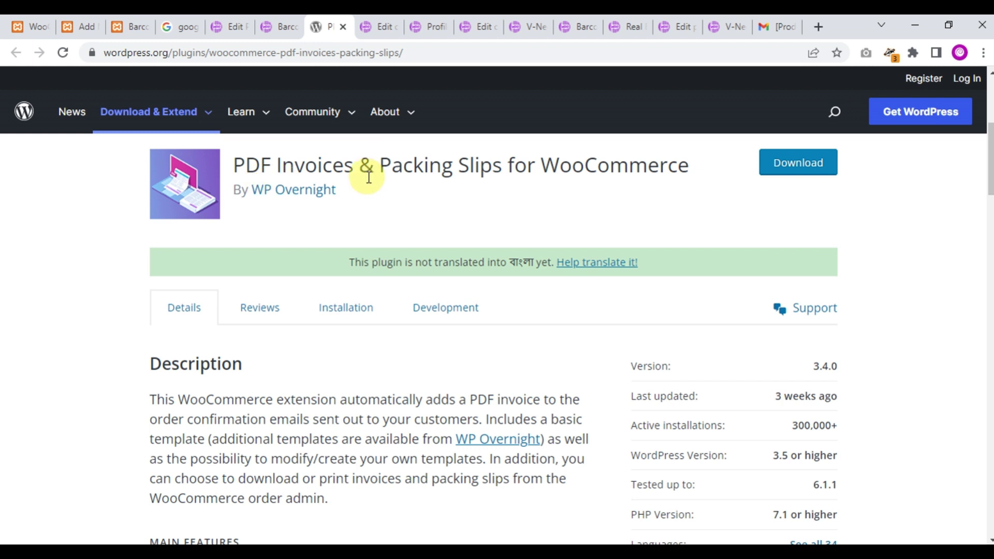
pyautogui.click(283, 21)
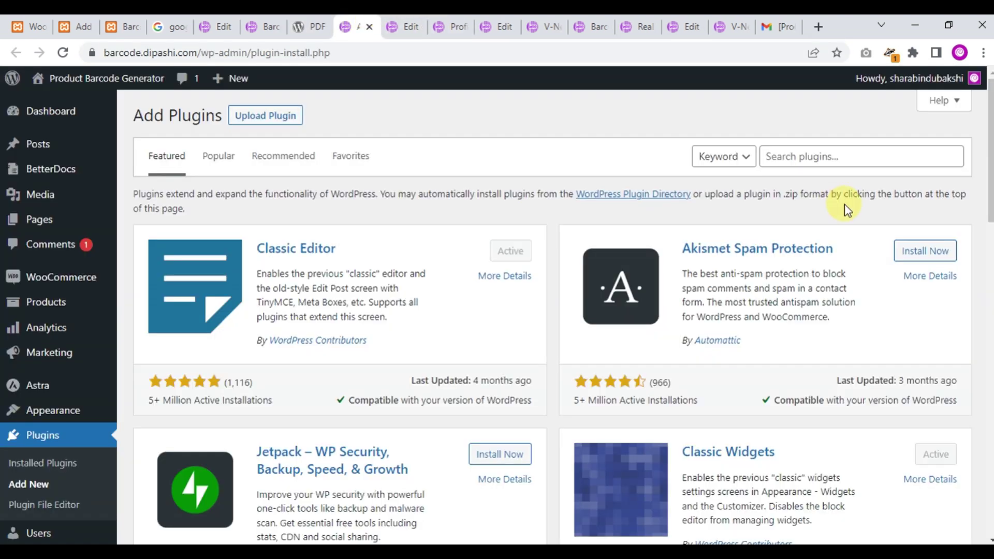
# Search by the pasted slug, then install and activate PDF Invoices & Packing Slips for WooCommerce.
pyautogui.click(800, 151)
pyautogui.hotkey('ctrl', 'v')
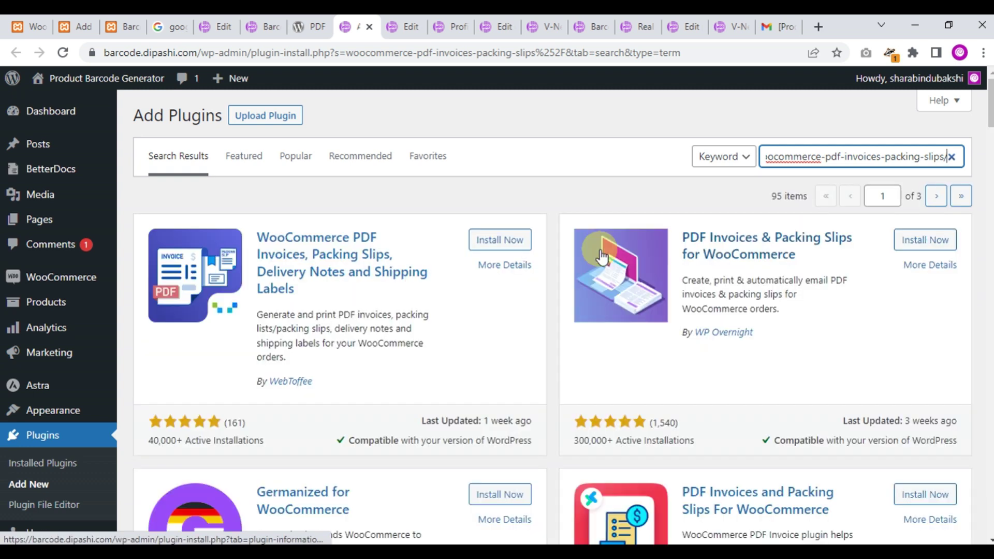
pyautogui.click(913, 246)
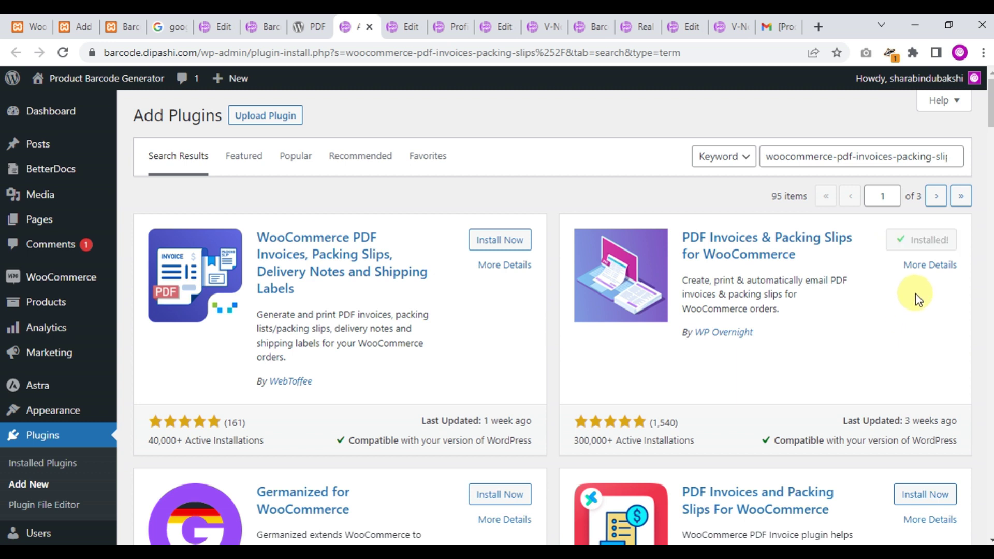
pyautogui.click(928, 251)
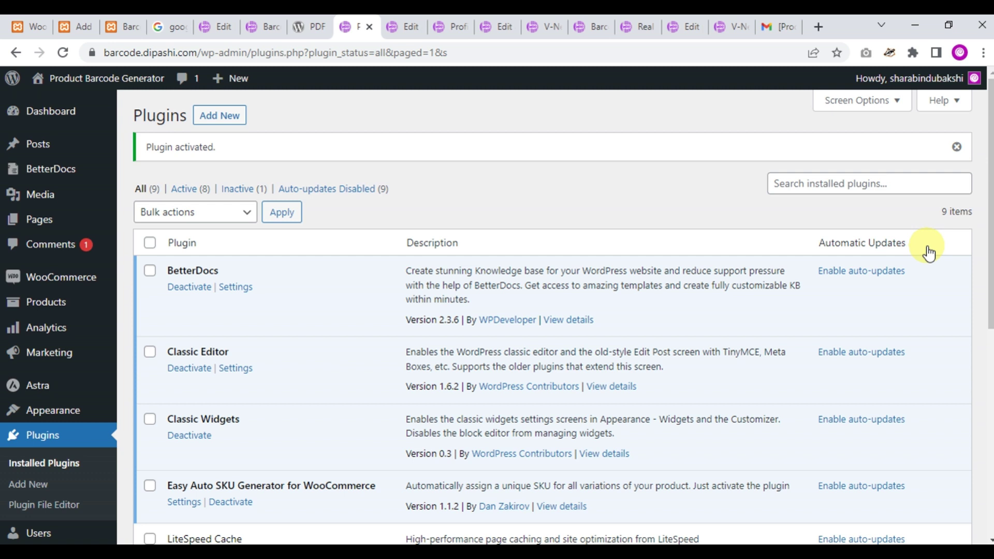
# Scroll the PDF Invoices general settings until the sample invoice with its barcode renders.
pyautogui.scroll(-7, 440, 295)
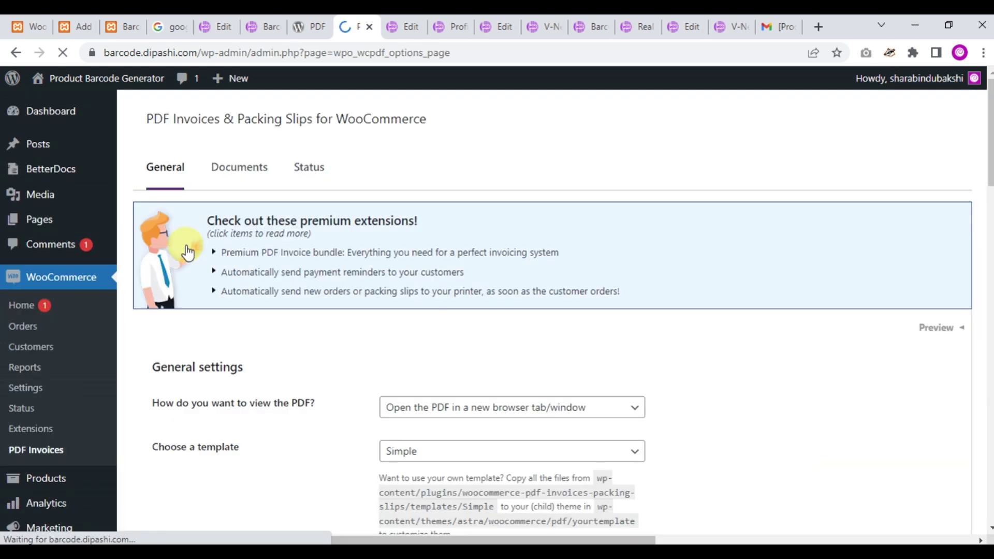
pyautogui.scroll(-4, 677, 275)
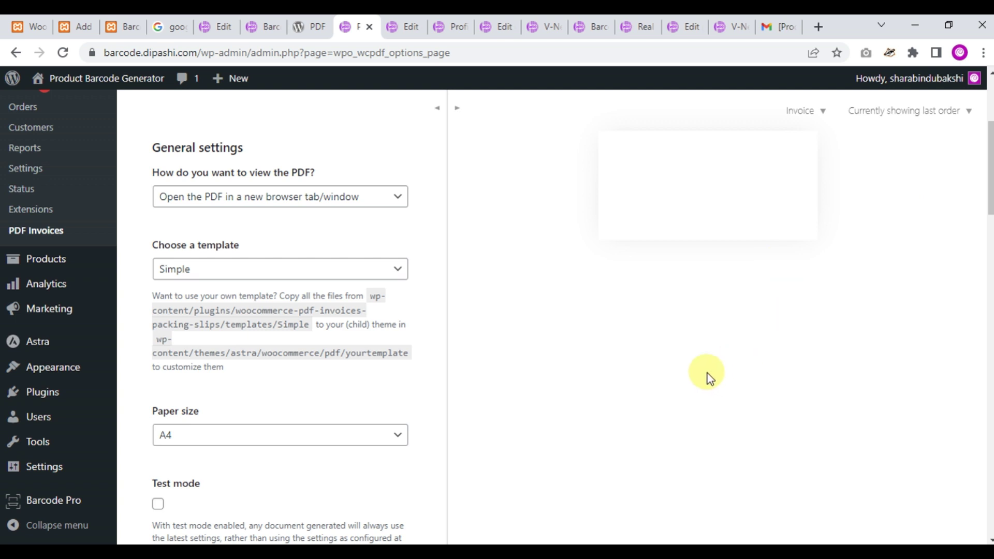
pyautogui.scroll(-6, 694, 321)
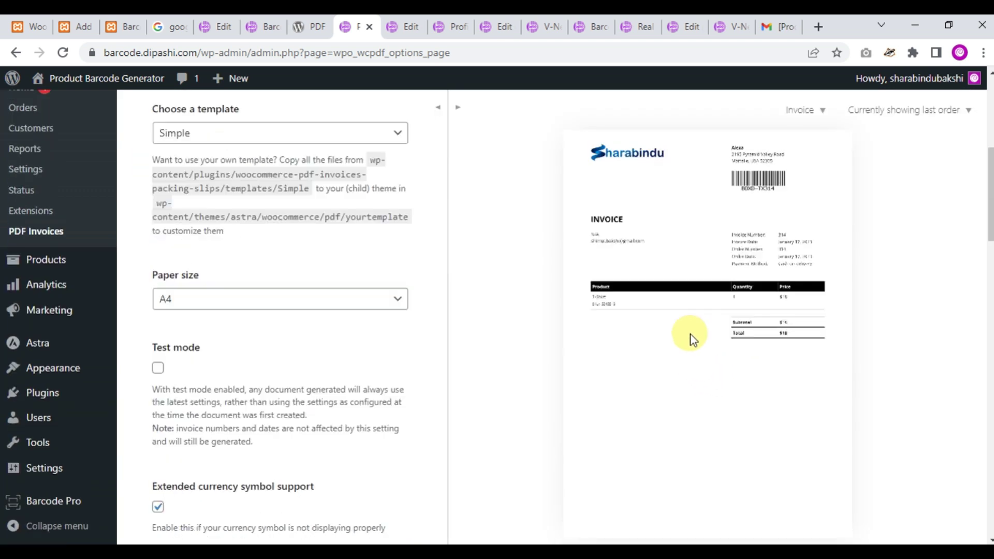
pyautogui.scroll(1, 362, 243)
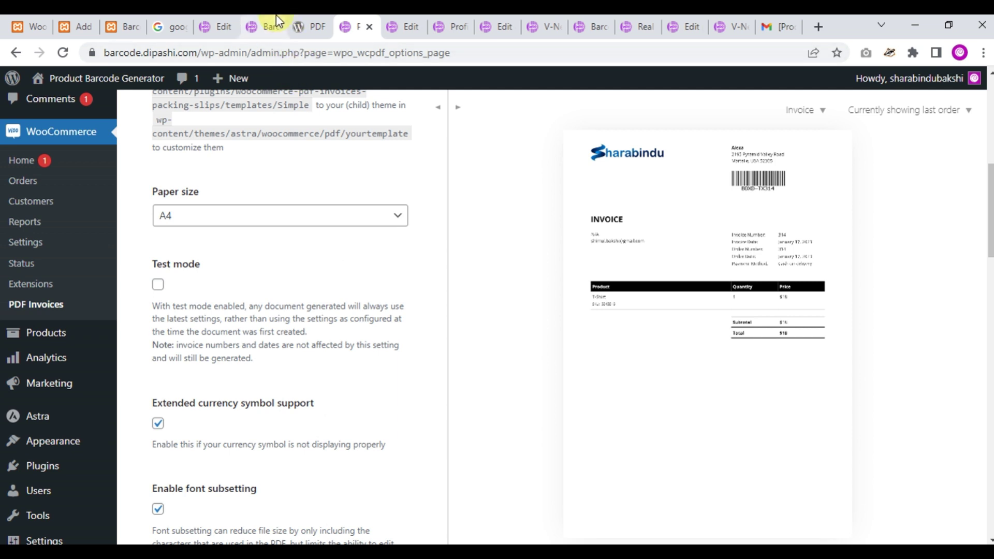
# Reload the Order Barcode settings to reveal PDF options, and toggle PDF display to never and back.
pyautogui.click(266, 27)
pyautogui.click(63, 53)
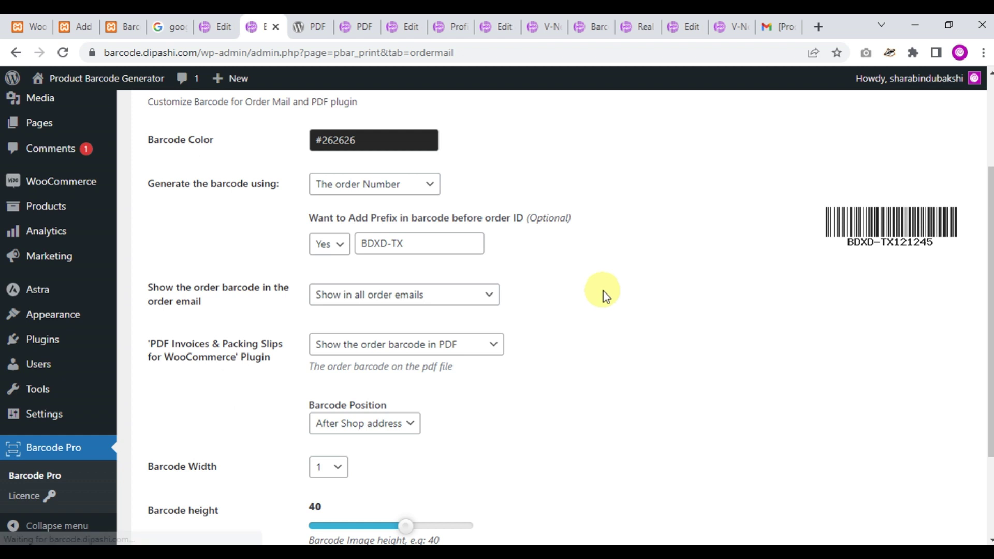
pyautogui.click(480, 357)
pyautogui.click(477, 348)
pyautogui.click(437, 356)
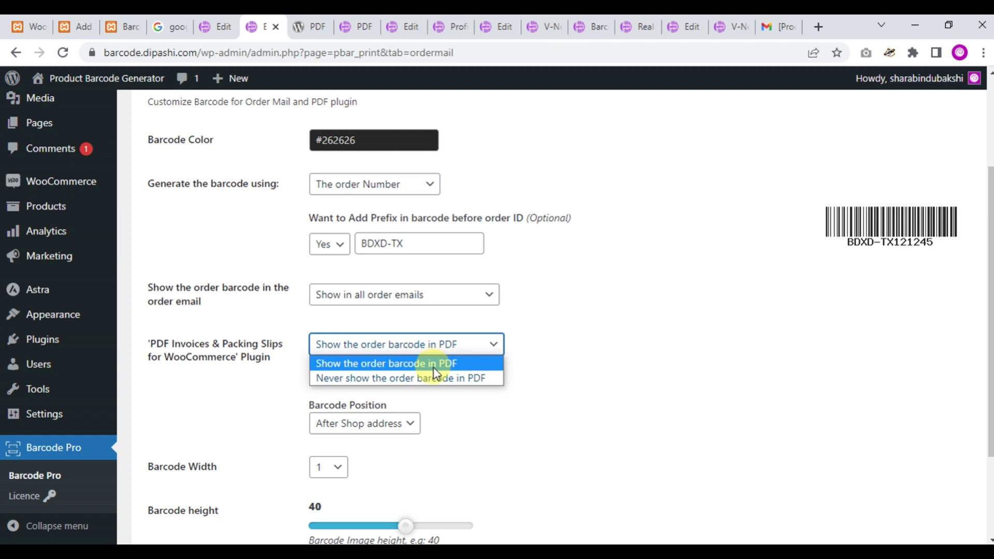
pyautogui.click(437, 377)
pyautogui.click(443, 346)
pyautogui.click(439, 362)
# Further down, switch the PDF barcode to never again, then back to showing it.
pyautogui.scroll(-3, 493, 262)
pyautogui.click(482, 219)
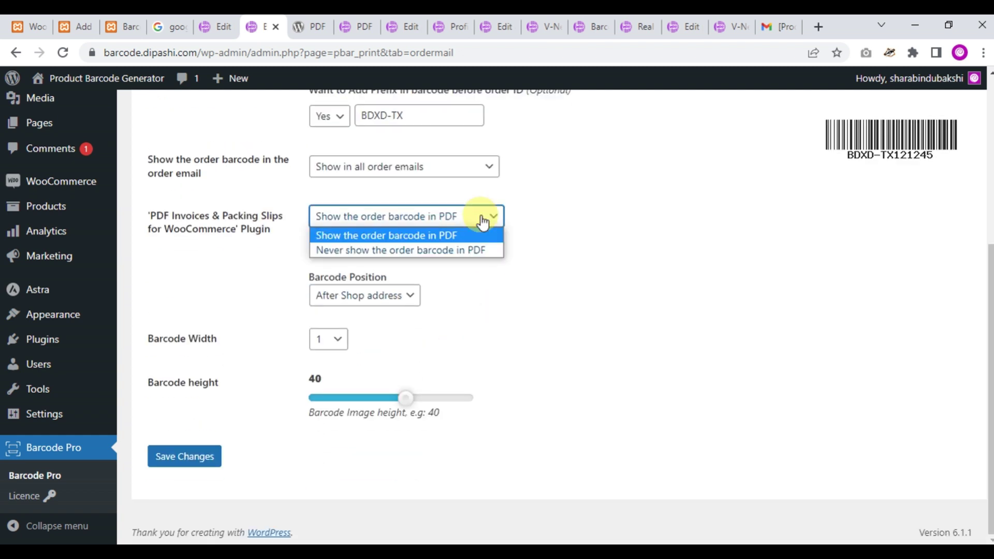
pyautogui.click(448, 252)
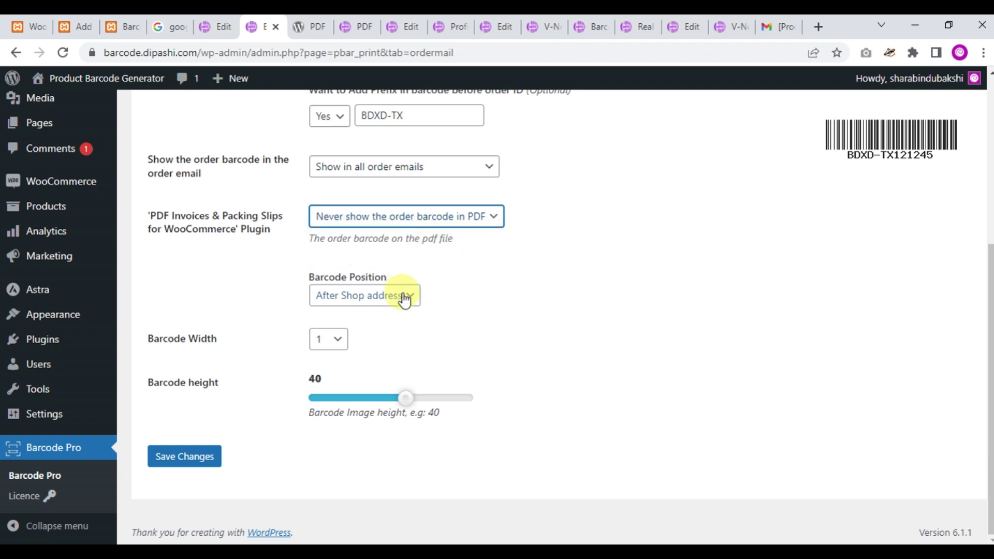
pyautogui.click(424, 222)
pyautogui.click(422, 237)
pyautogui.click(424, 220)
pyautogui.click(472, 309)
# Try the After Custom note position, then set the barcode back to After Shop address.
pyautogui.click(396, 299)
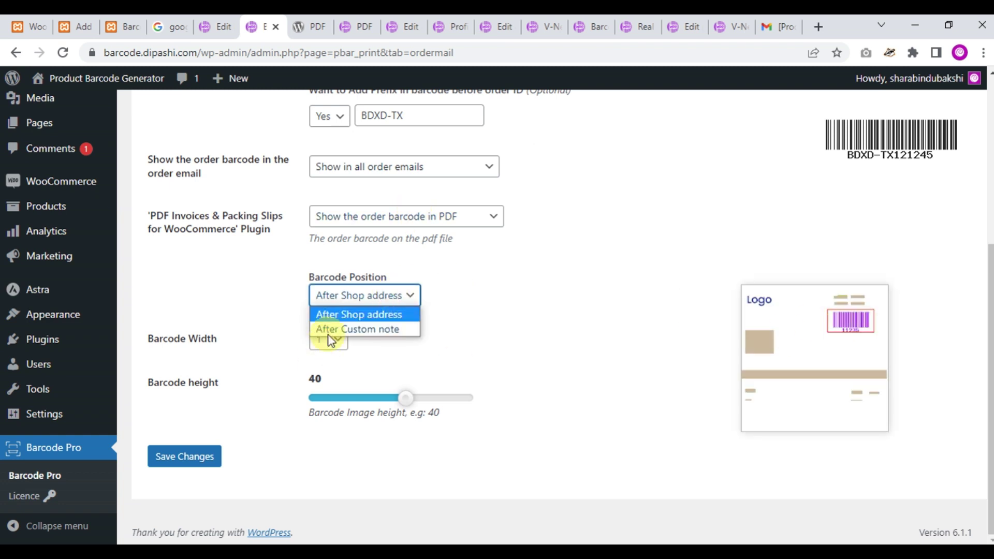
pyautogui.click(349, 330)
pyautogui.click(327, 296)
pyautogui.click(340, 313)
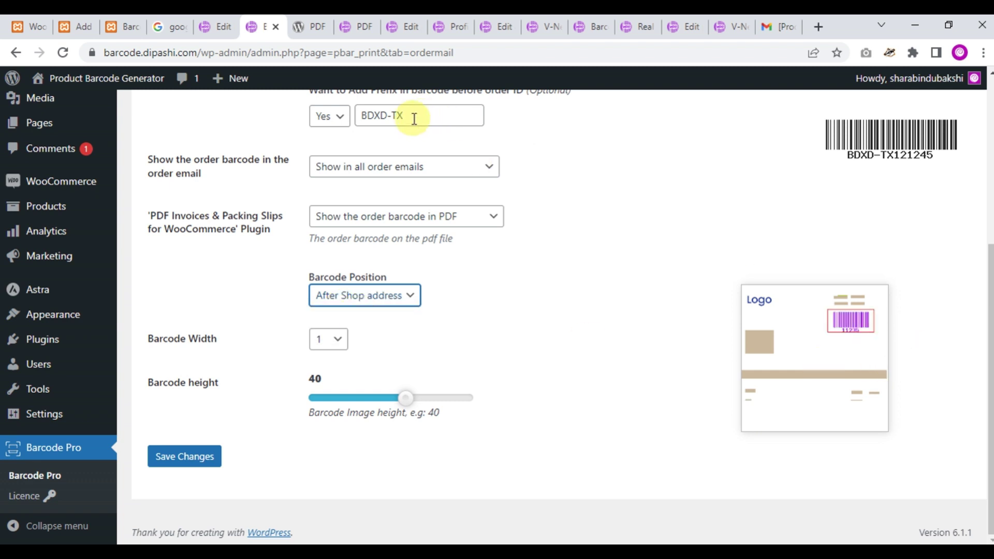
# Reload order #314's edit page so its barcode refreshes to BDXD-TX314.
pyautogui.click(497, 25)
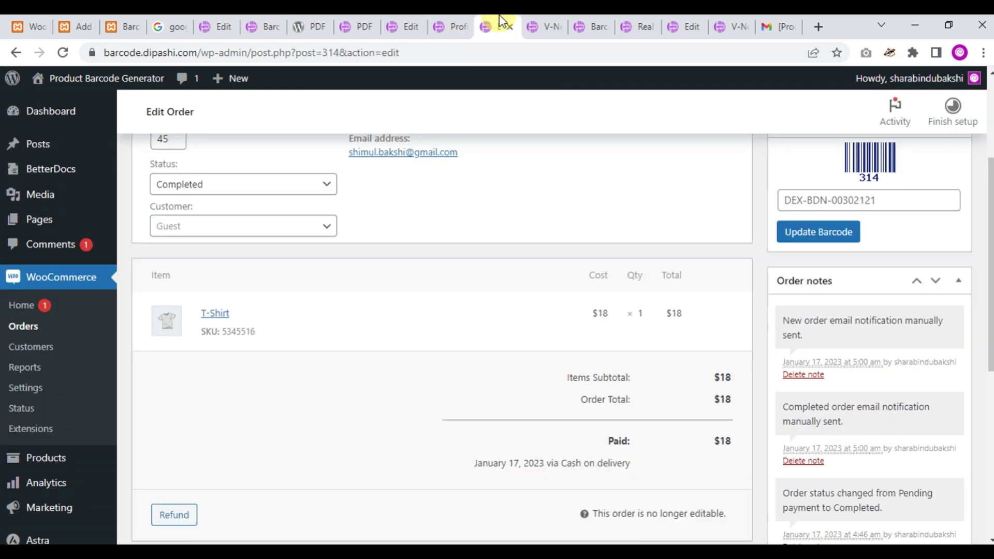
pyautogui.scroll(5, 317, 333)
pyautogui.click(64, 58)
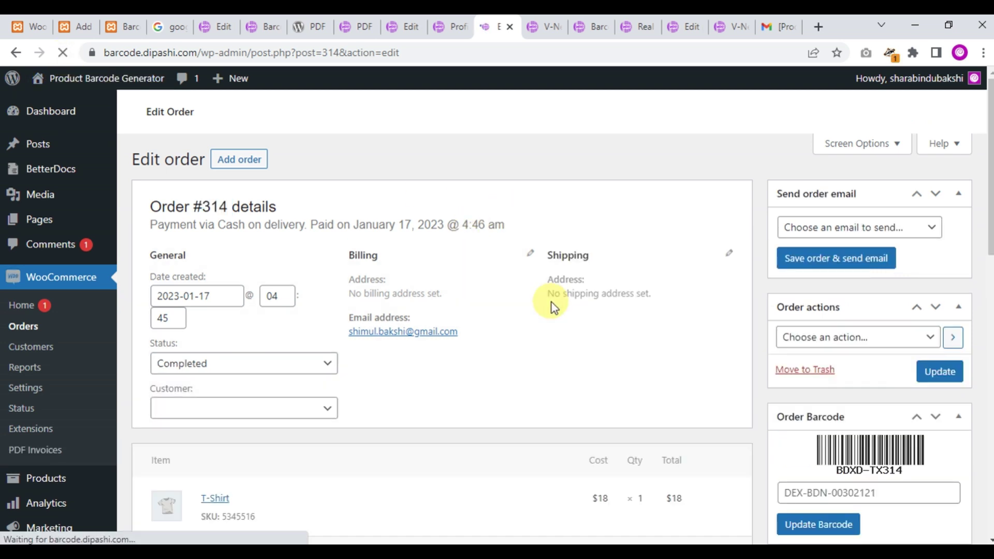
pyautogui.scroll(-4, 604, 299)
pyautogui.scroll(-5, 604, 298)
pyautogui.scroll(3, 828, 241)
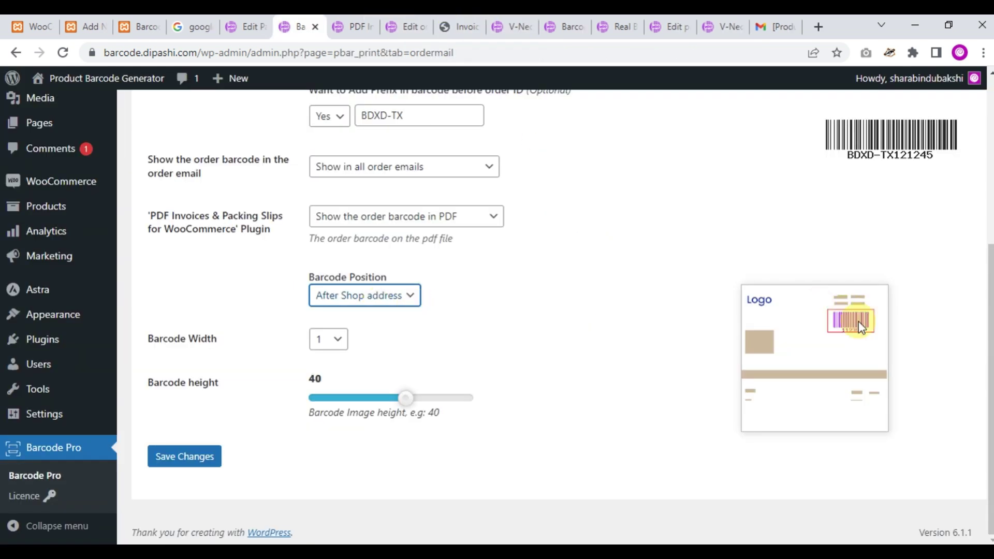
# Check the PDF Invoices preview and the invoice PDF showing the barcode below the shop address.
pyautogui.click(357, 25)
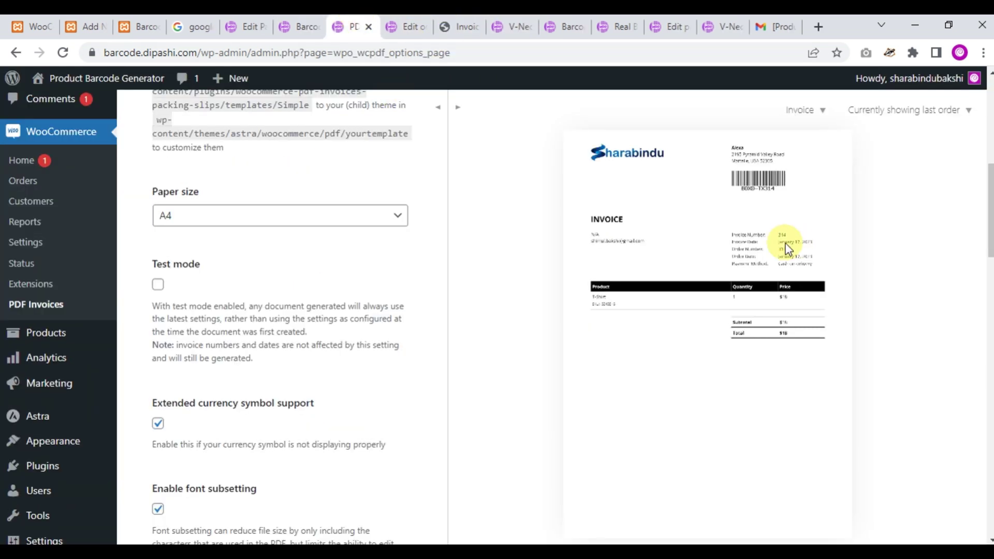
pyautogui.click(459, 24)
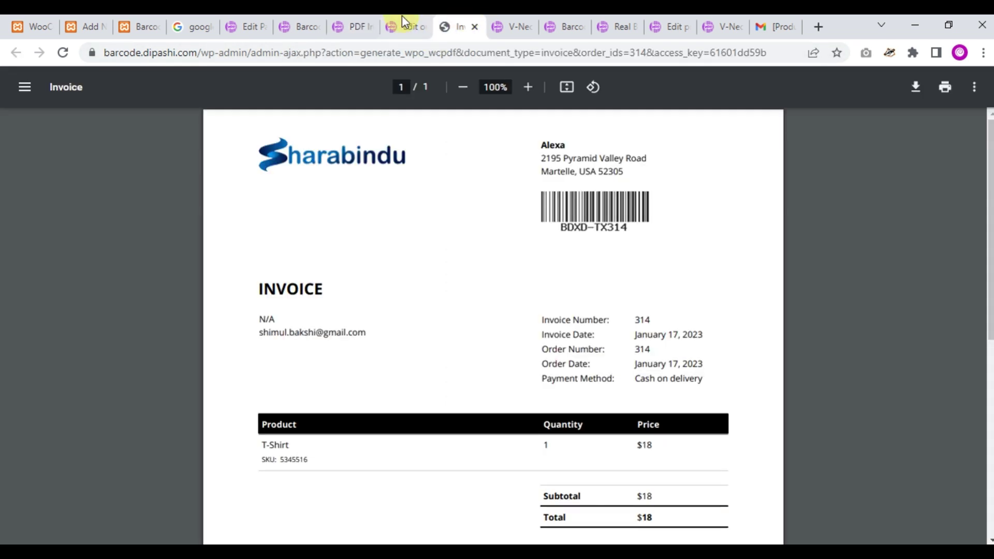
pyautogui.click(305, 23)
# Set the PDF barcode position to After Custom note and save the settings.
pyautogui.click(372, 294)
pyautogui.click(381, 332)
pyautogui.click(199, 461)
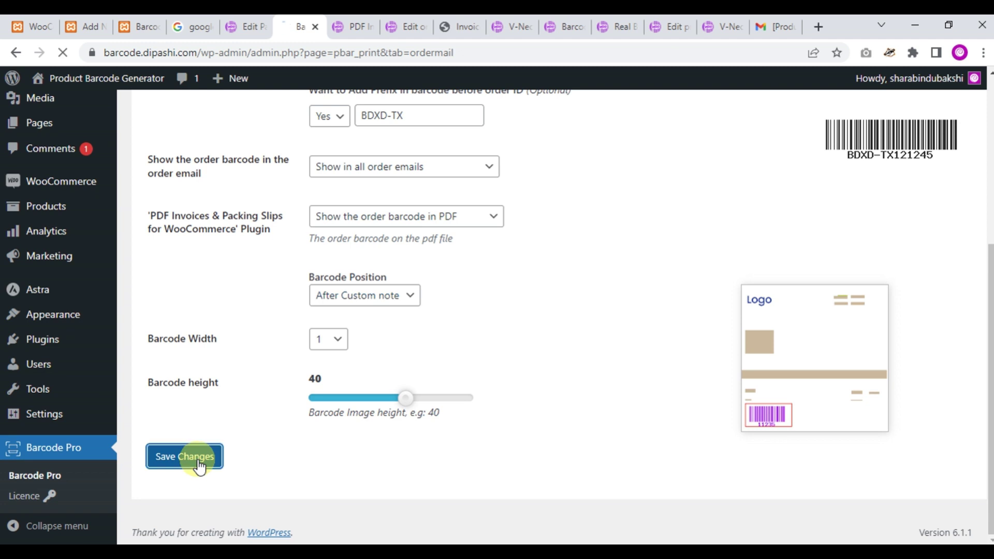
# Reload order 314's invoice PDF and confirm the BDXD-TX314 barcode sits below the product table.
pyautogui.click(414, 23)
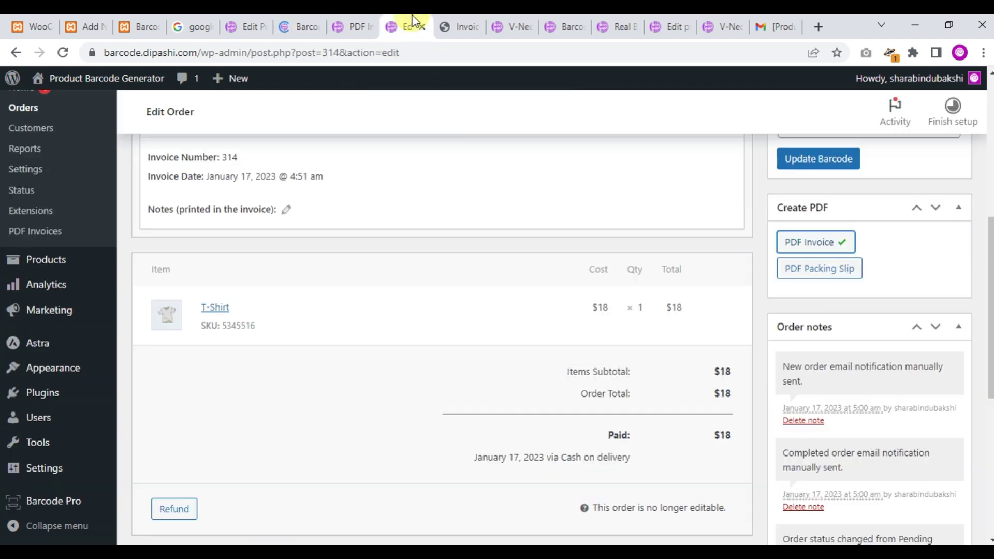
pyautogui.click(438, 23)
pyautogui.click(58, 51)
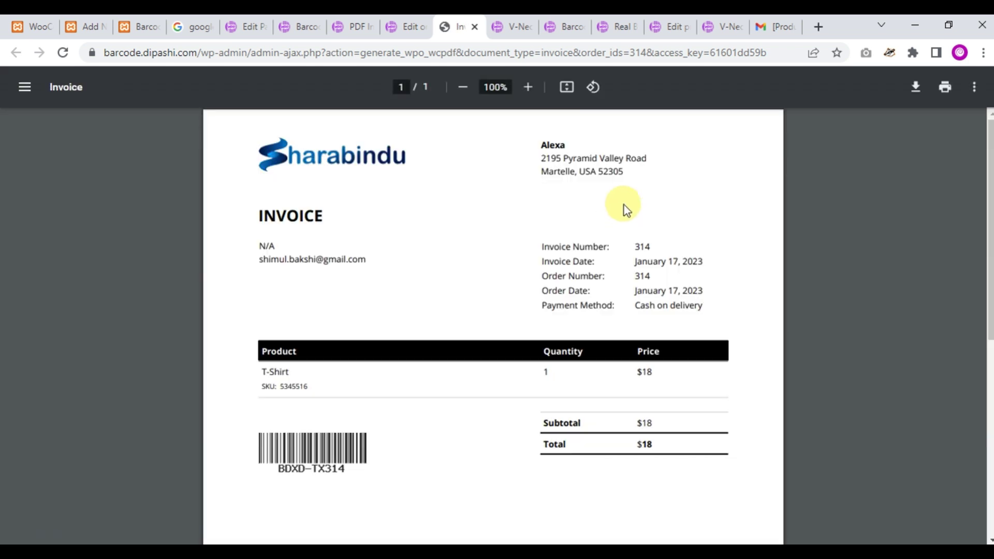
pyautogui.scroll(-3, 329, 490)
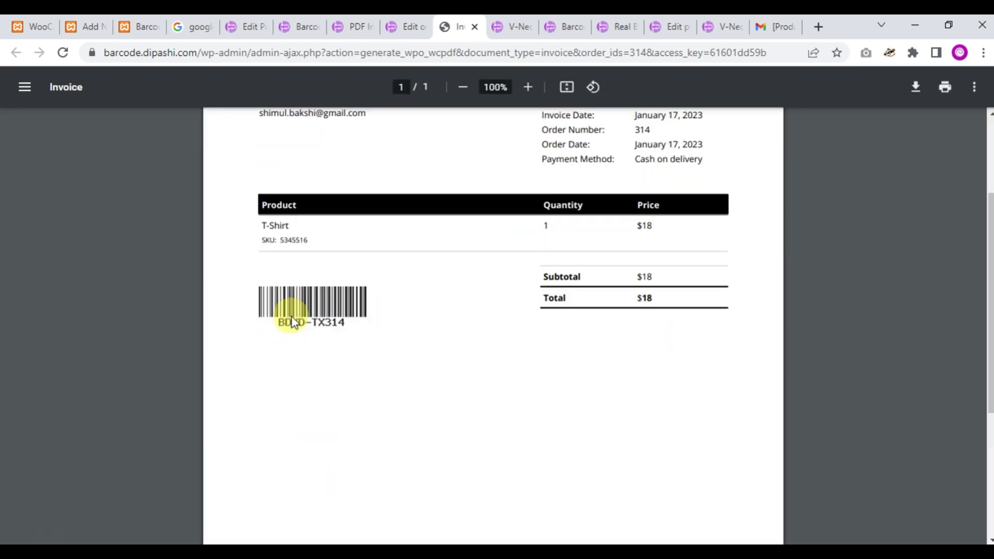
pyautogui.scroll(2, 340, 332)
pyautogui.scroll(1, 340, 338)
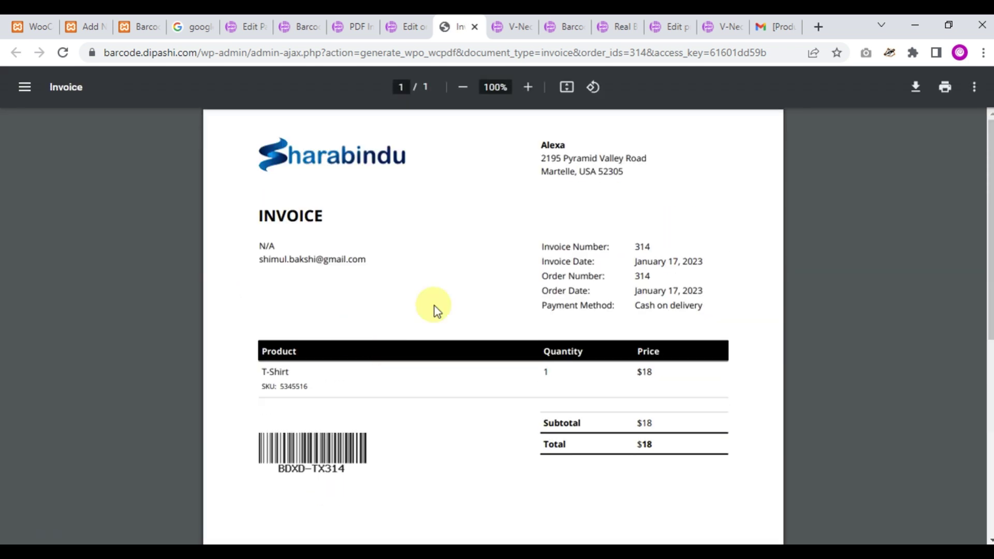
# For order #314, choose the New order email and Resend new order notification, then update.
pyautogui.click(412, 20)
pyautogui.scroll(7, 694, 308)
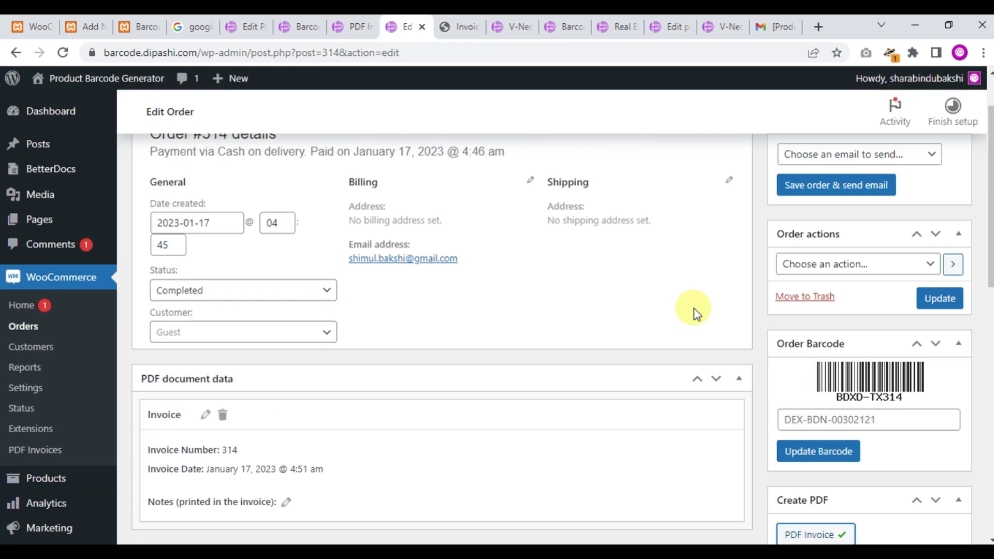
pyautogui.click(930, 229)
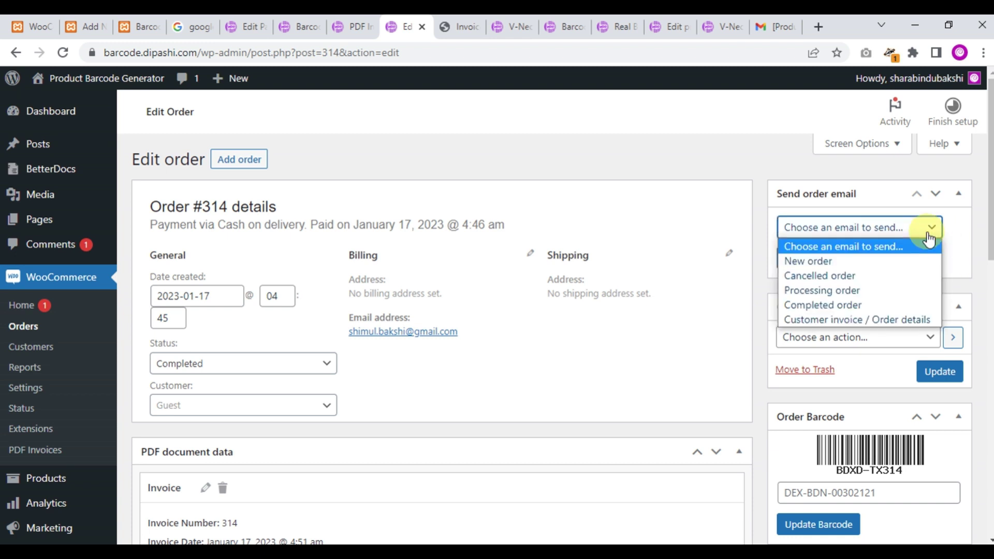
pyautogui.click(914, 271)
pyautogui.click(904, 340)
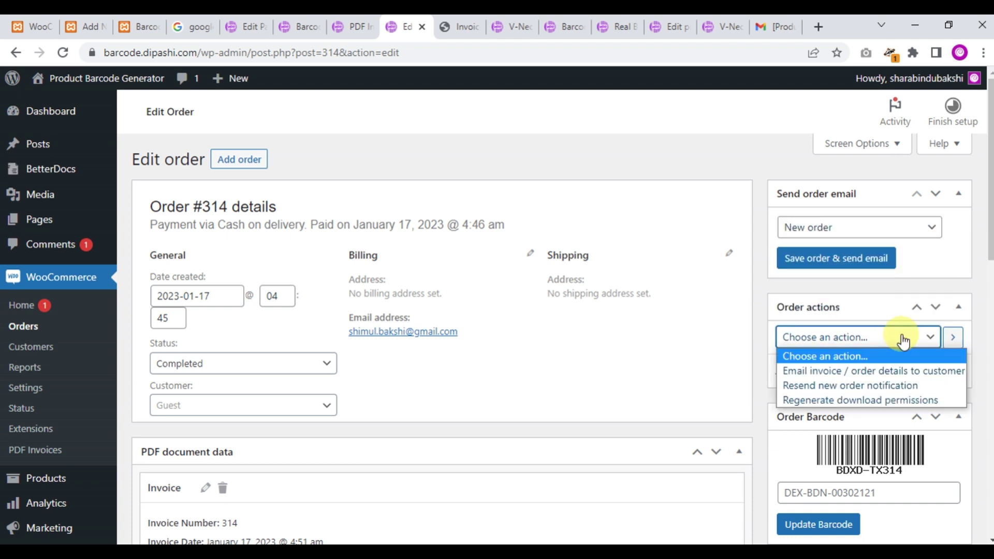
pyautogui.click(893, 385)
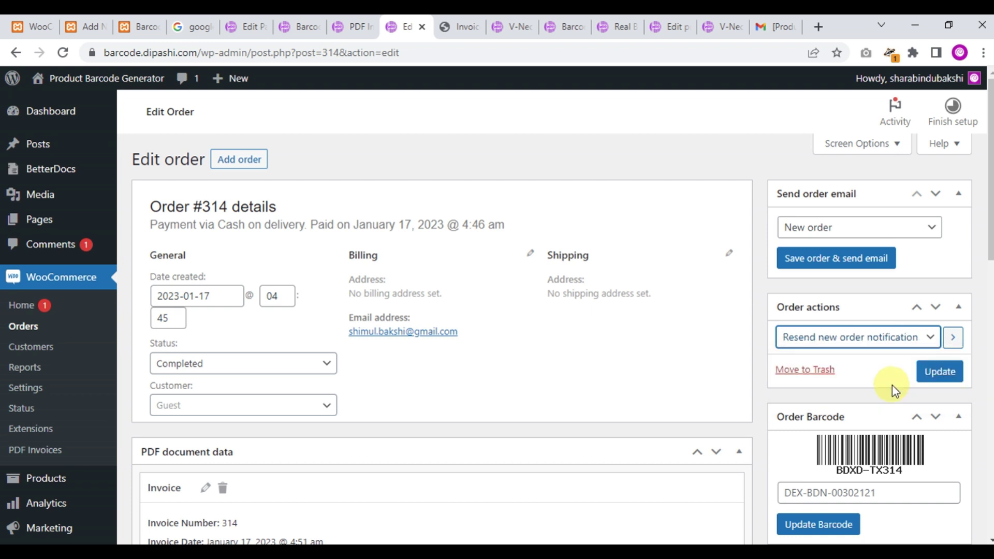
pyautogui.click(940, 372)
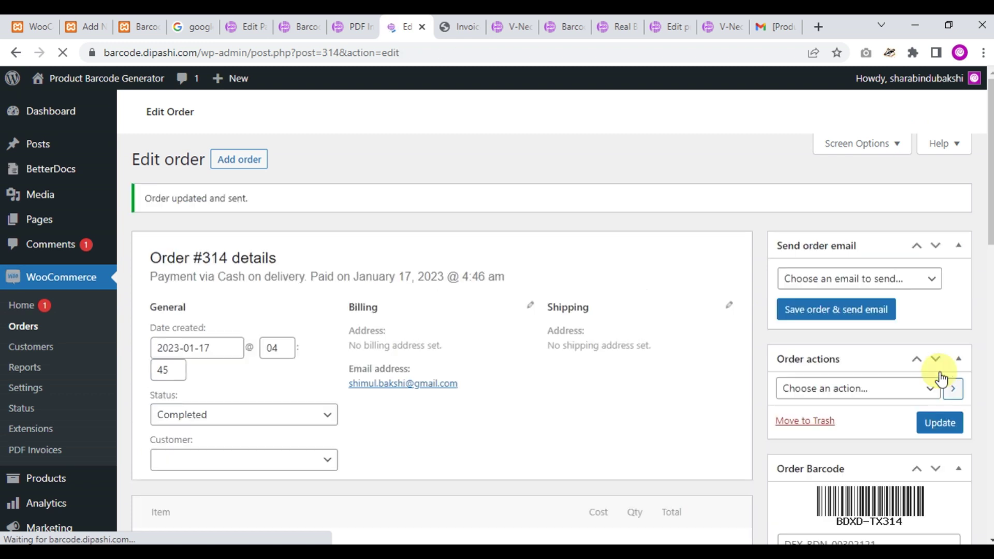
# Refresh the Gmail inbox and check the new order #314 email for the BDXD-TX314 barcode.
pyautogui.click(771, 26)
pyautogui.click(127, 187)
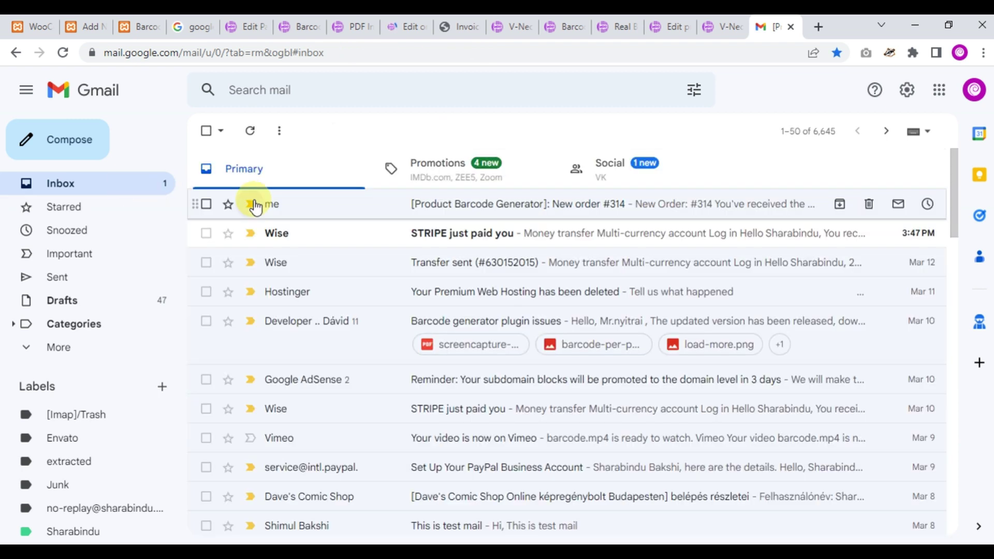
pyautogui.click(249, 134)
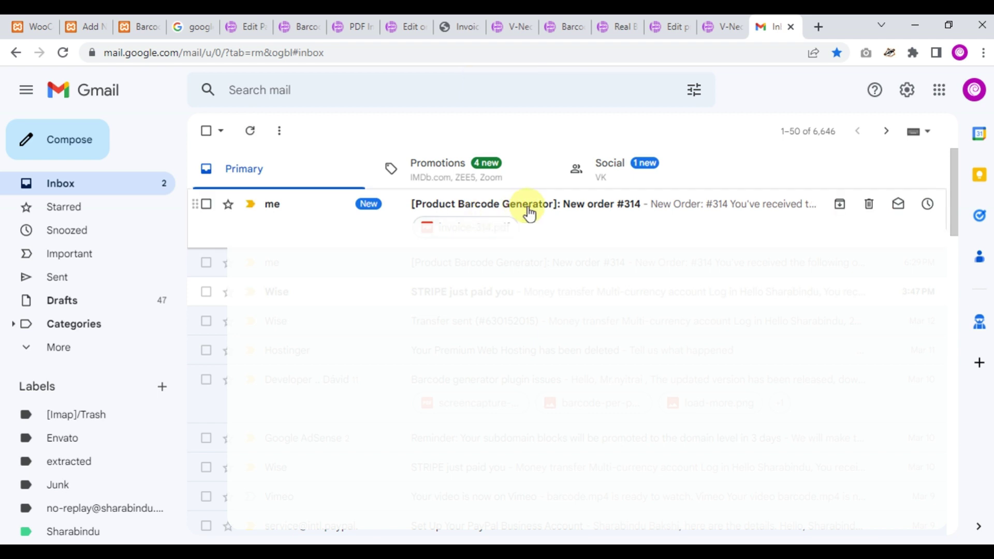
pyautogui.scroll(-4, 567, 275)
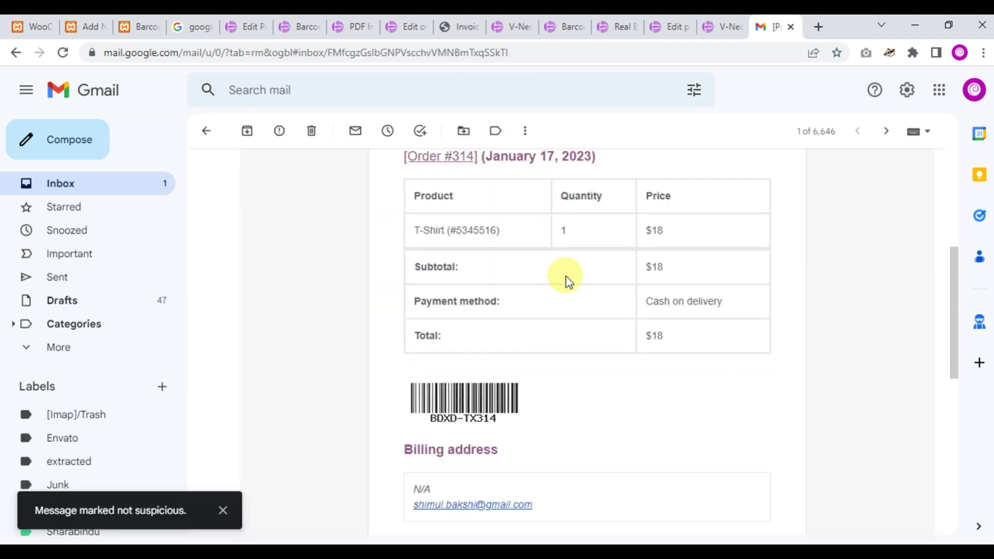
pyautogui.scroll(-8, 508, 374)
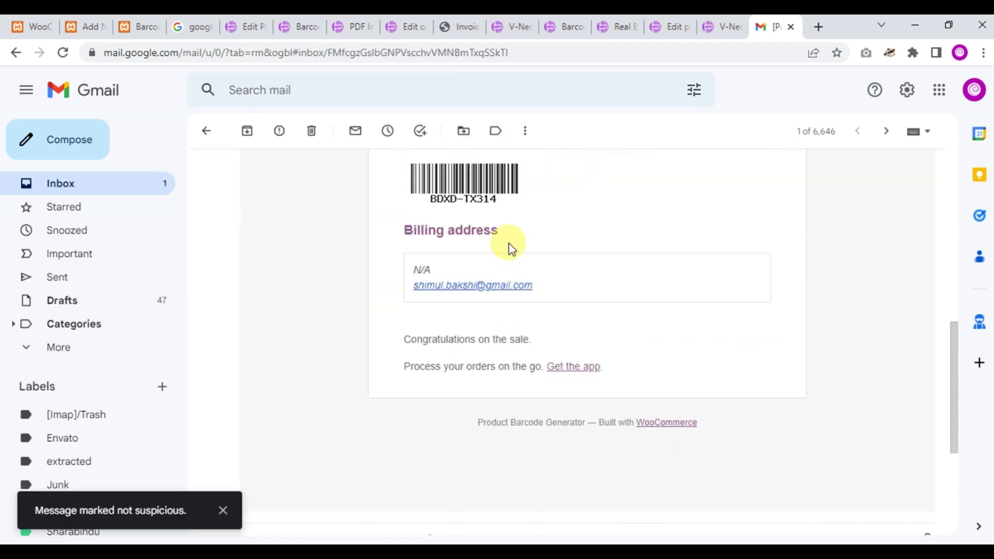
pyautogui.scroll(-1, 510, 243)
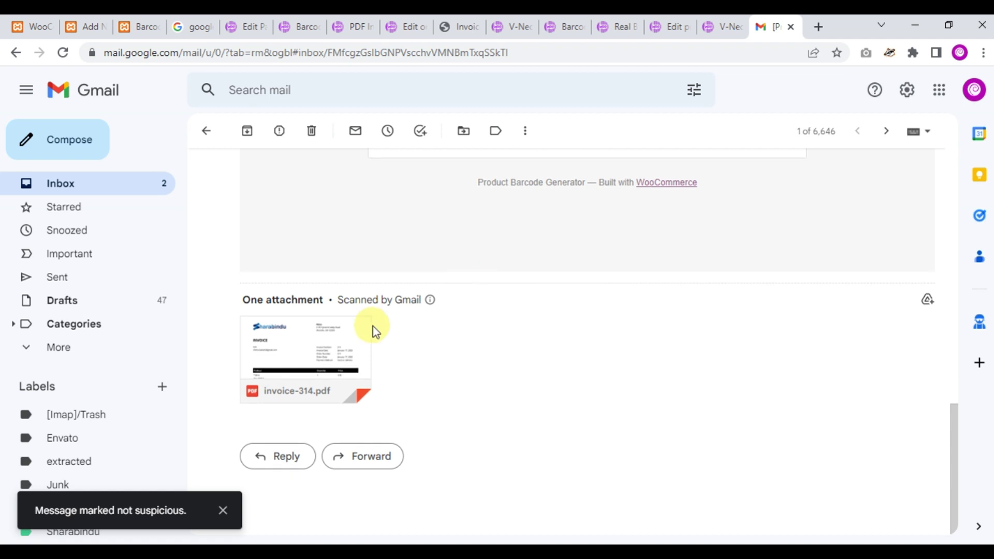
# Preview the invoice-314.pdf attachment to confirm it also carries the barcode.
pyautogui.click(317, 352)
pyautogui.scroll(-4, 466, 275)
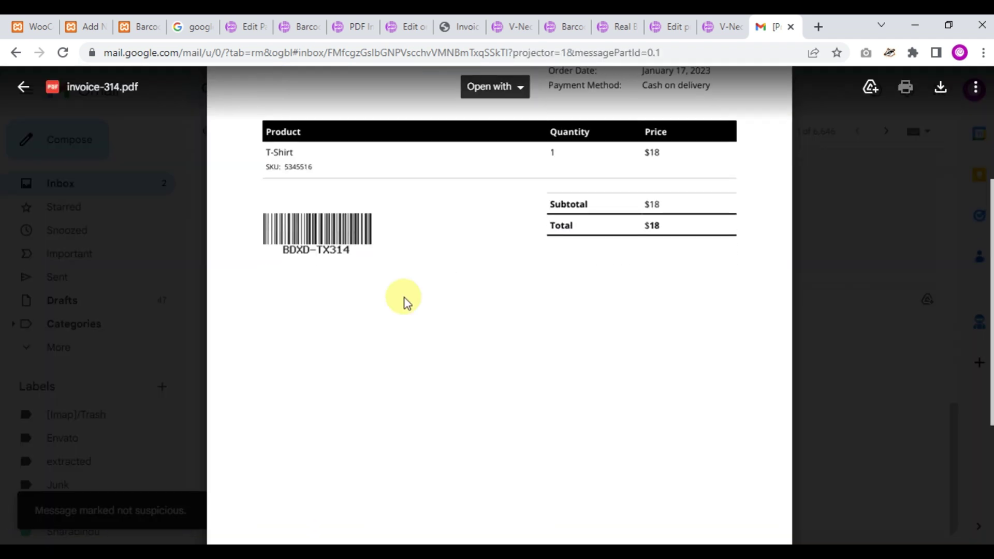
pyautogui.scroll(4, 518, 267)
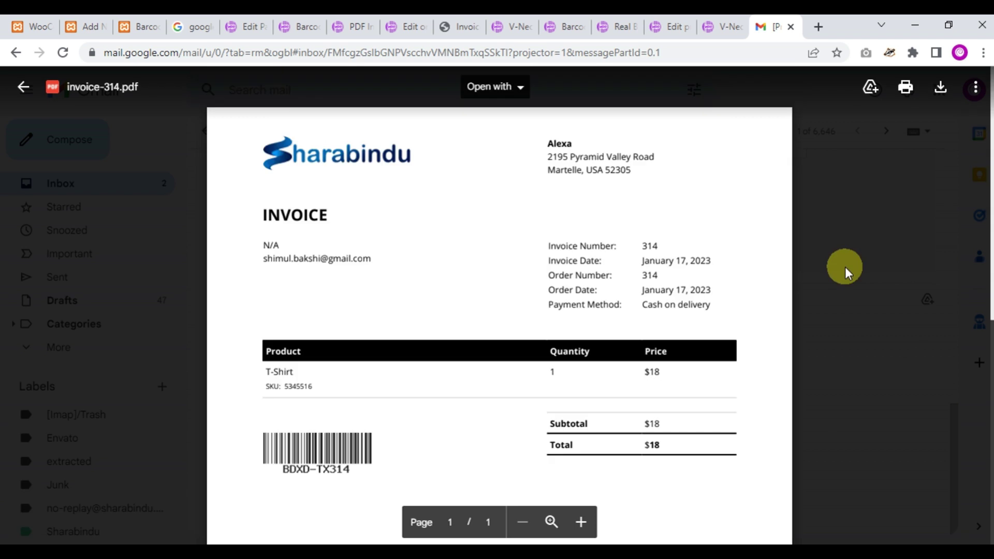
pyautogui.click(839, 263)
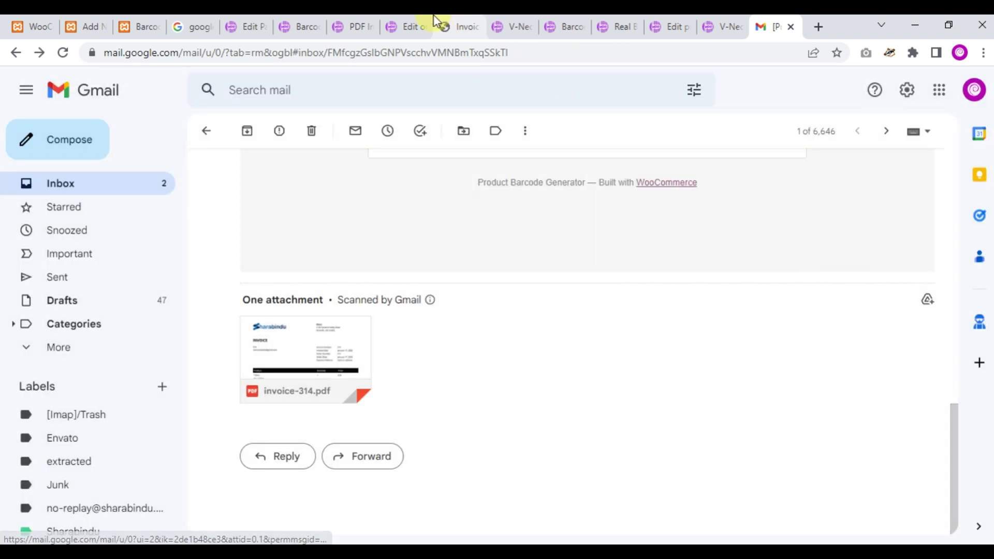
pyautogui.click(466, 23)
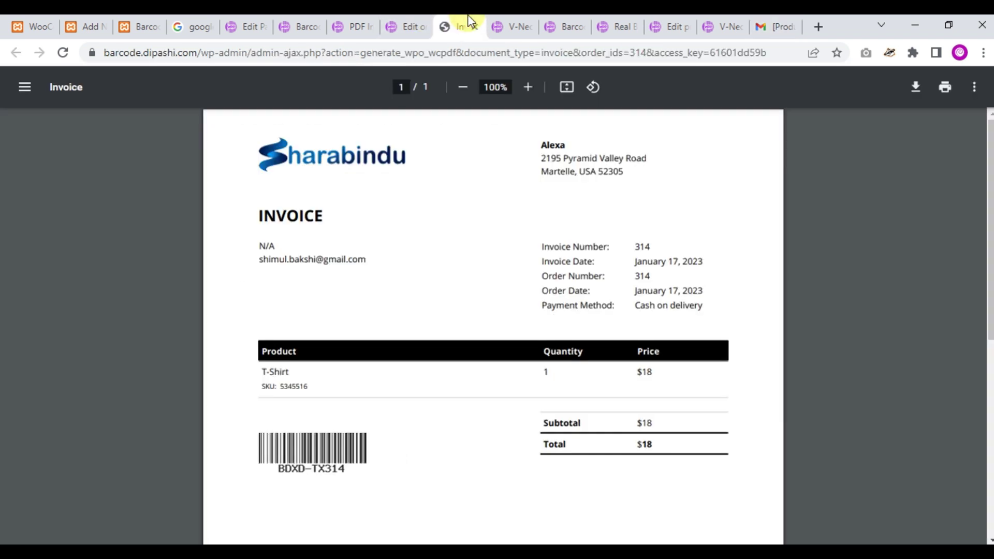
# Set barcode width 1.1 and height 37 (down from 40), save, and dismiss the Settings saved notice.
pyautogui.click(306, 26)
pyautogui.scroll(-5, 440, 335)
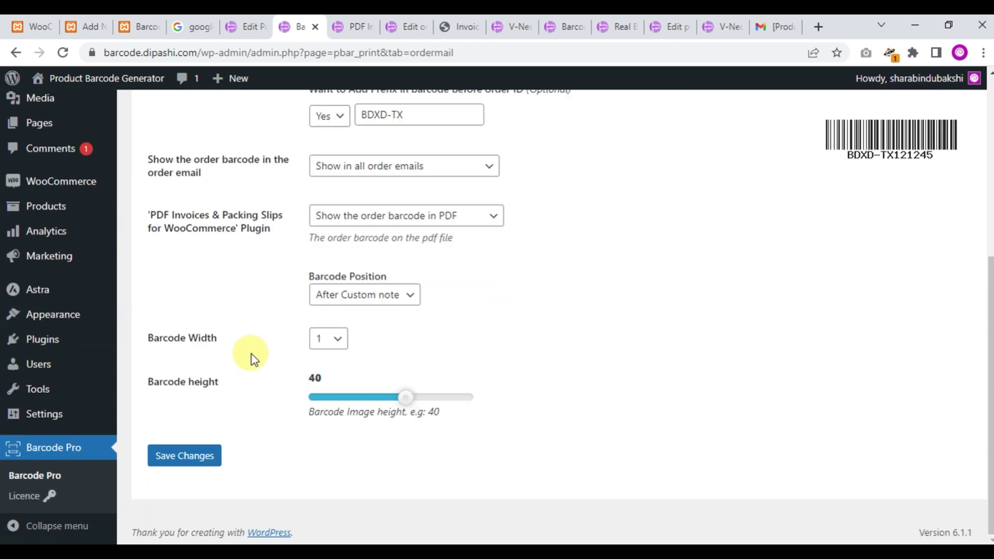
pyautogui.click(345, 343)
pyautogui.click(329, 371)
pyautogui.moveTo(406, 404); pyautogui.dragTo(395, 410)
pyautogui.press('Return')
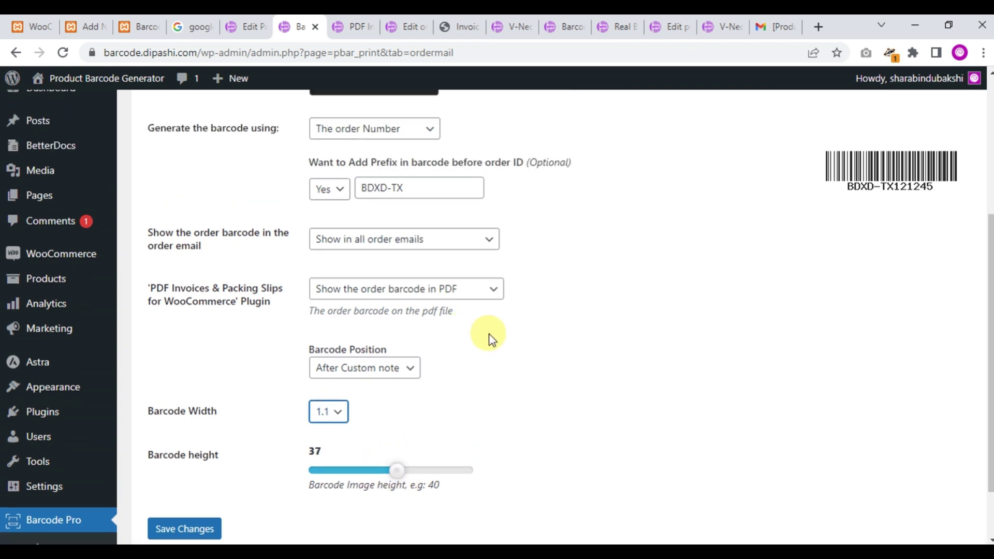
pyautogui.scroll(2, 309, 207)
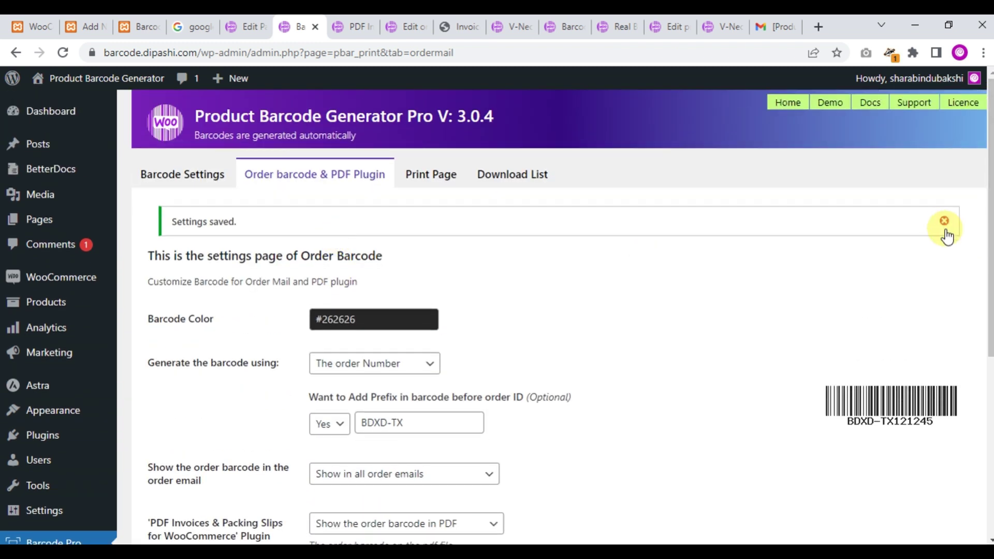
pyautogui.click(945, 219)
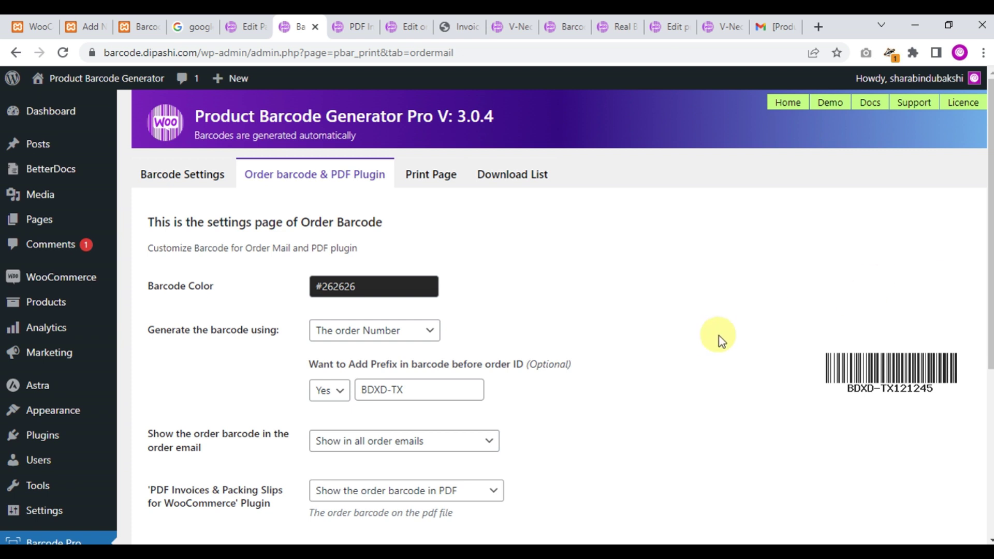
pyautogui.scroll(-4, 720, 339)
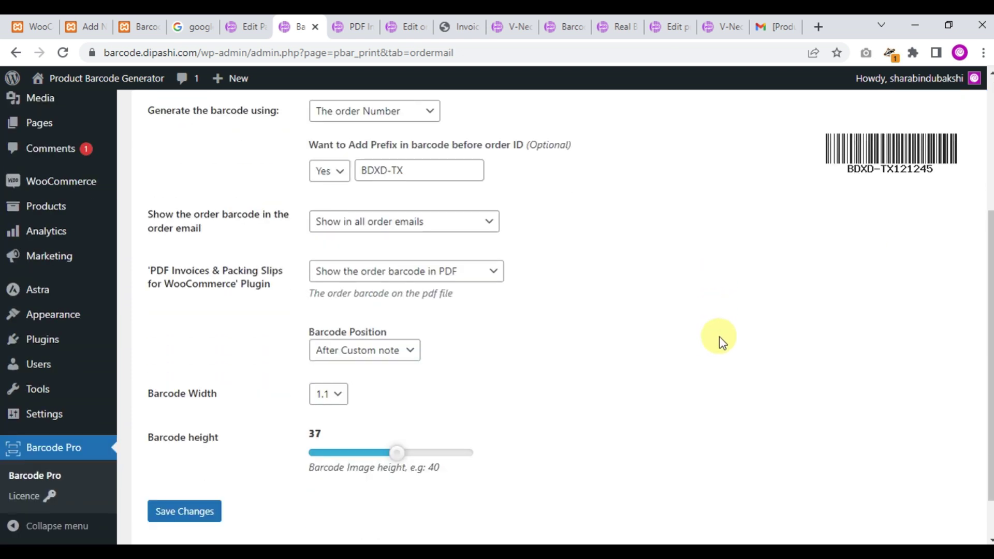